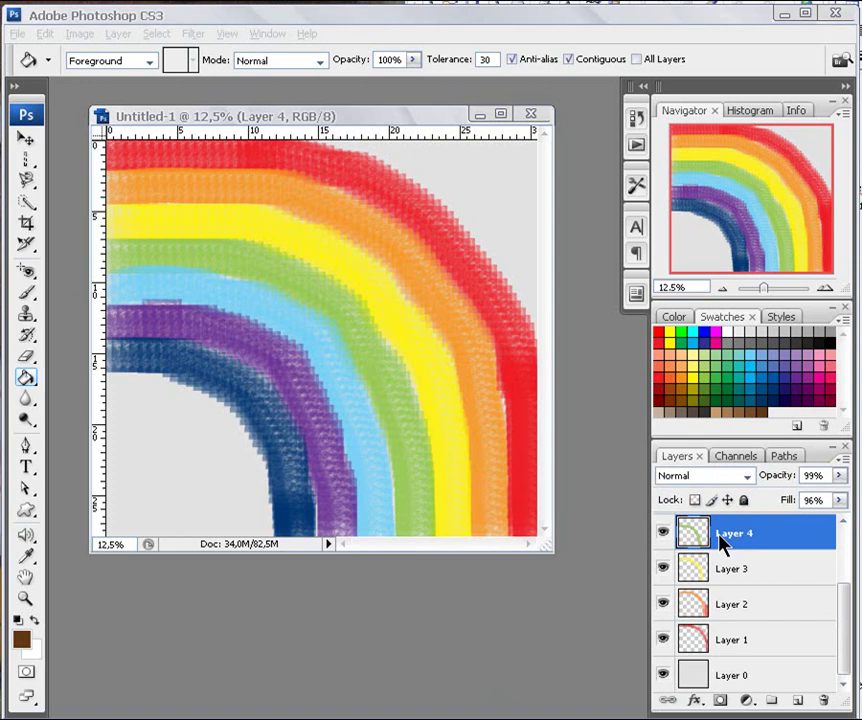
# - Select Layer 3, Layer 2 and Layer 1 in turn, ending on background Layer 0
pyautogui.click(724, 572)
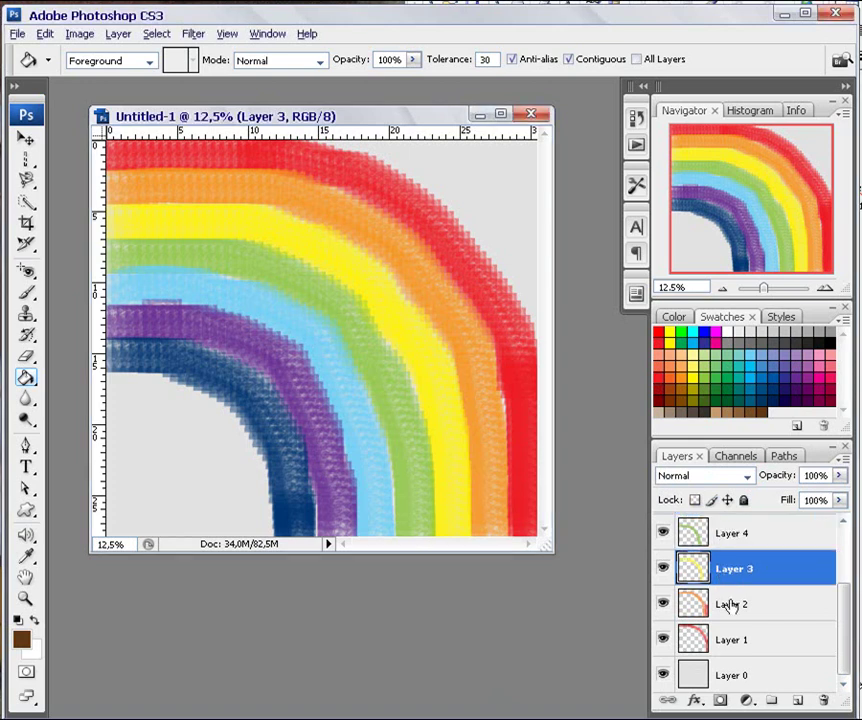
pyautogui.click(726, 606)
pyautogui.click(731, 640)
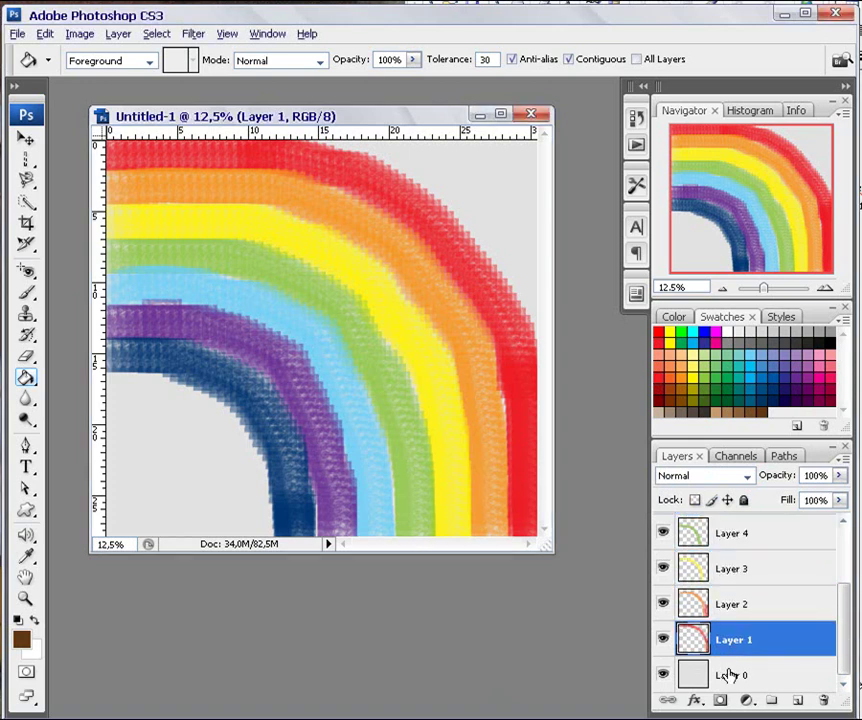
pyautogui.click(731, 675)
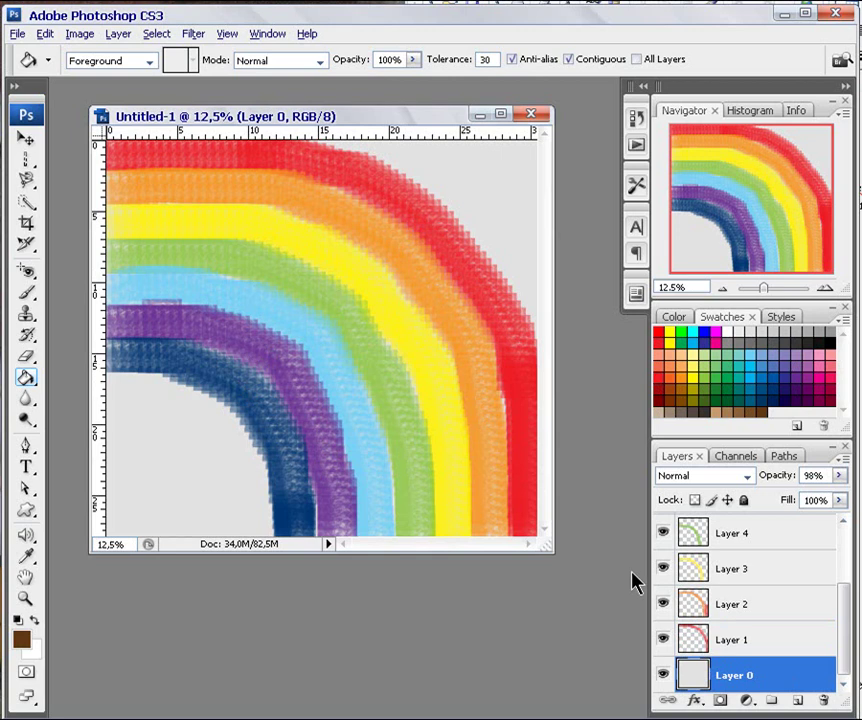
# - Scroll through the full layer stack, then select the green band's Layer 4
pyautogui.moveTo(843, 662)
pyautogui.mouseDown()
pyautogui.moveTo(843, 523)
pyautogui.moveTo(847, 645)
pyautogui.mouseUp()
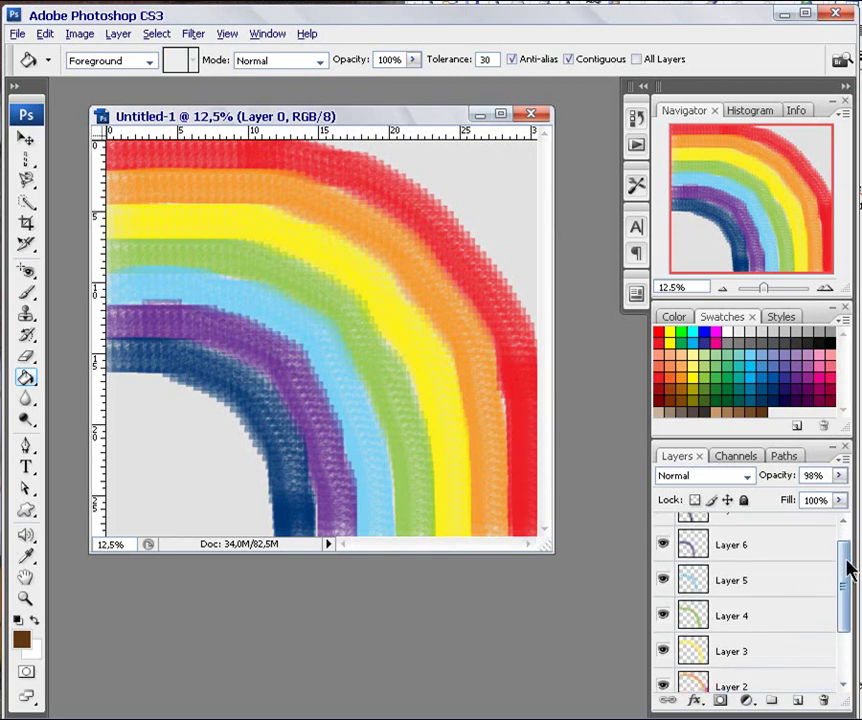
pyautogui.click(695, 676)
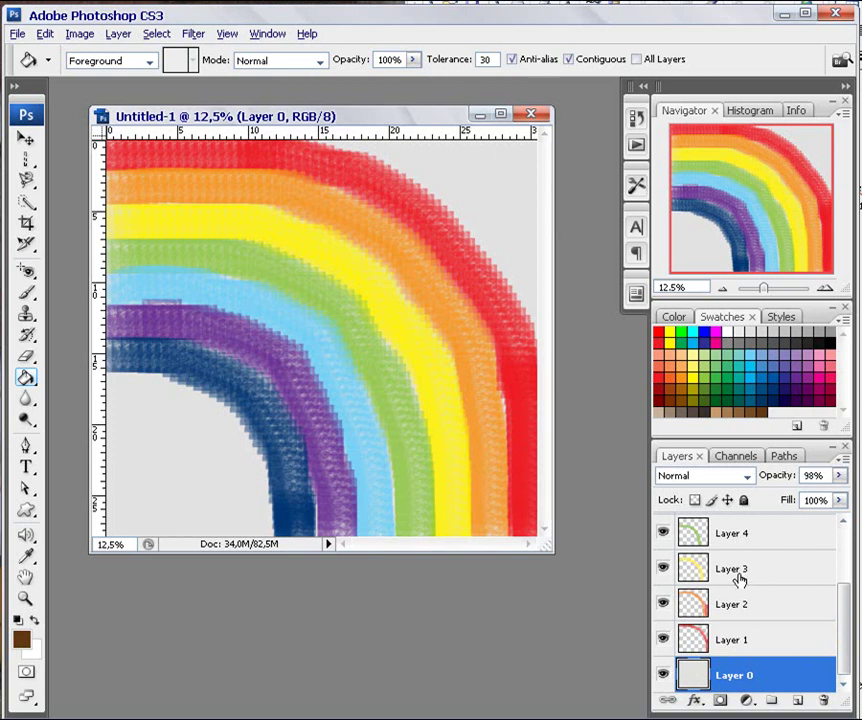
pyautogui.click(728, 537)
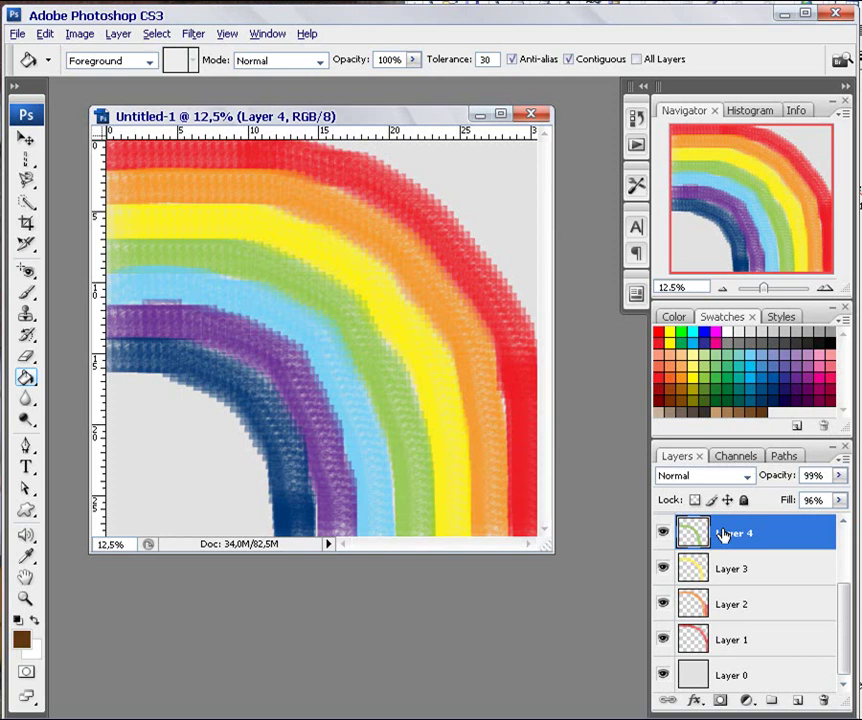
# - Erase a trial streak across the green band, undo it, and return to background Layer 0
pyautogui.click(27, 358)
pyautogui.moveTo(260, 265)
pyautogui.mouseDown()
pyautogui.moveTo(307, 274)
pyautogui.moveTo(379, 360)
pyautogui.moveTo(342, 308)
pyautogui.moveTo(317, 298)
pyautogui.mouseUp()
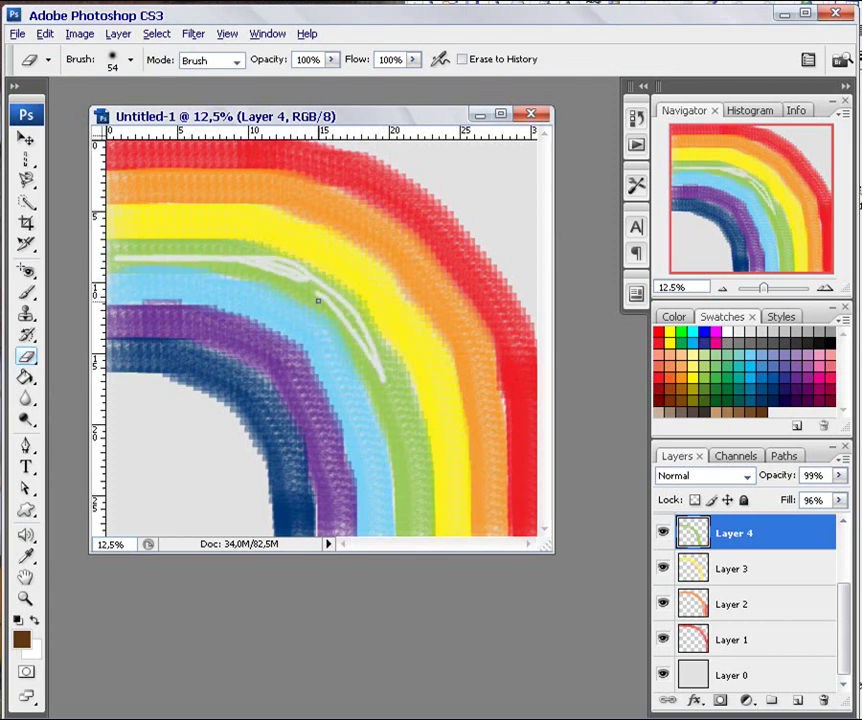
pyautogui.click(663, 533)
pyautogui.click(663, 533)
pyautogui.hotkey('ctrl', 'z')
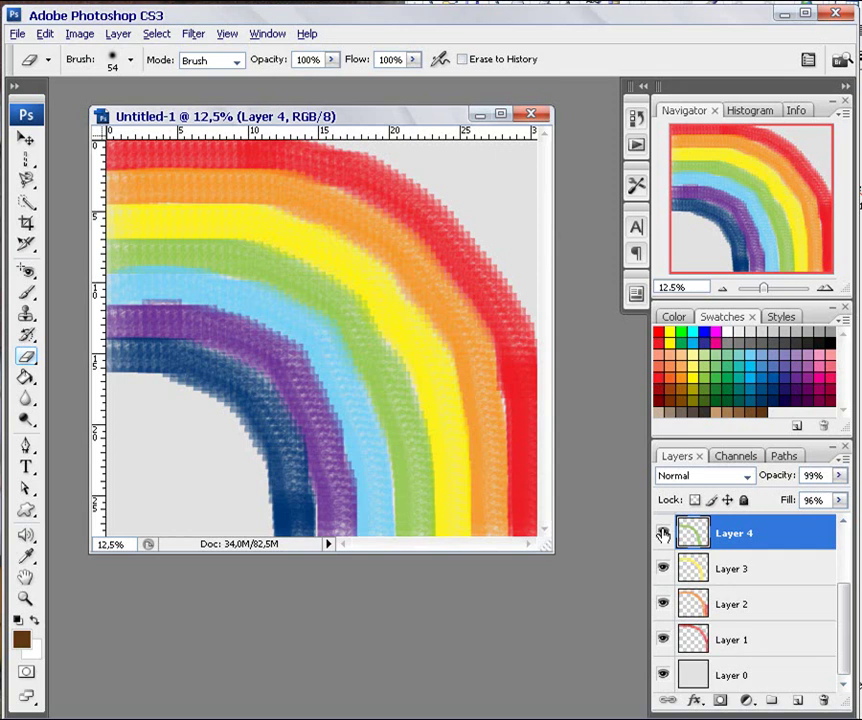
pyautogui.click(685, 675)
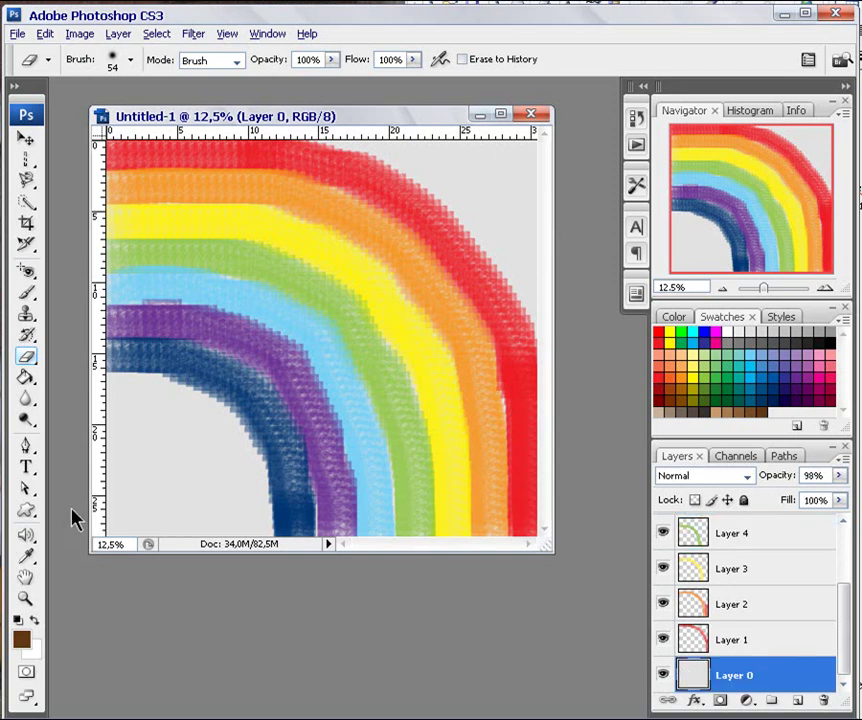
pyautogui.click(27, 382)
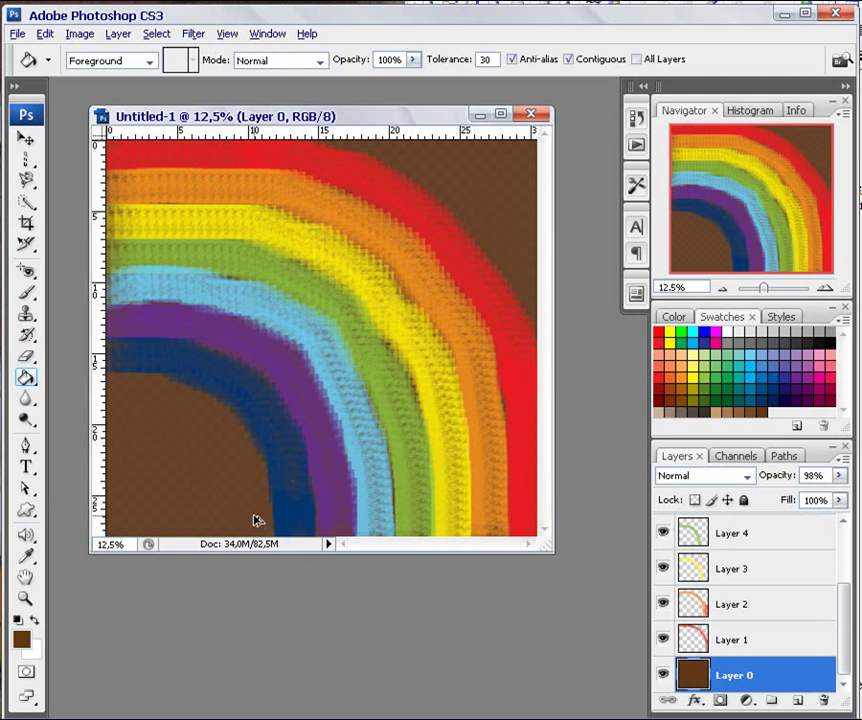
pyautogui.hotkey('ctrl', 'z')
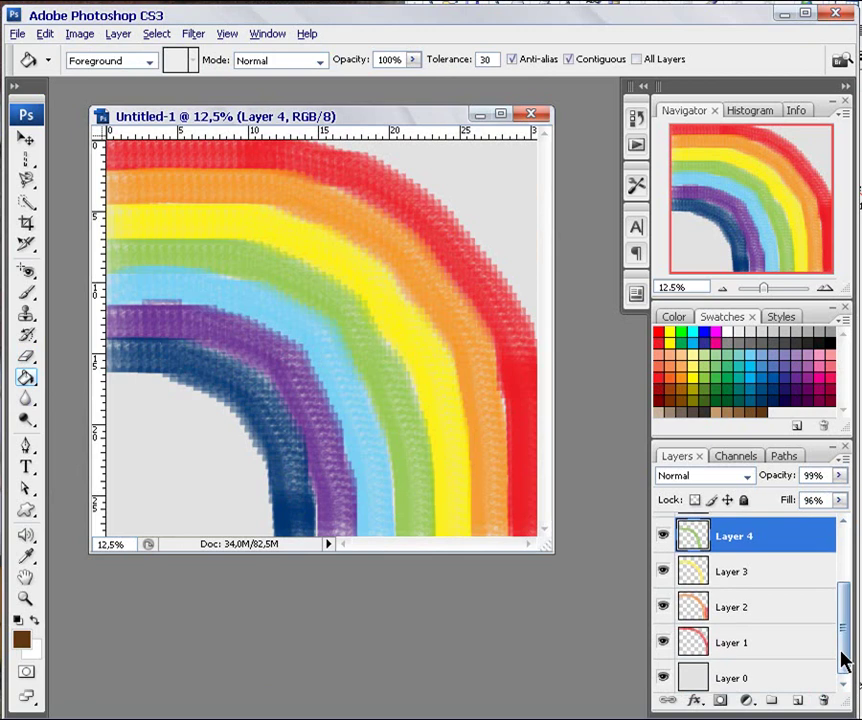
pyautogui.moveTo(843, 660); pyautogui.dragTo(843, 598)
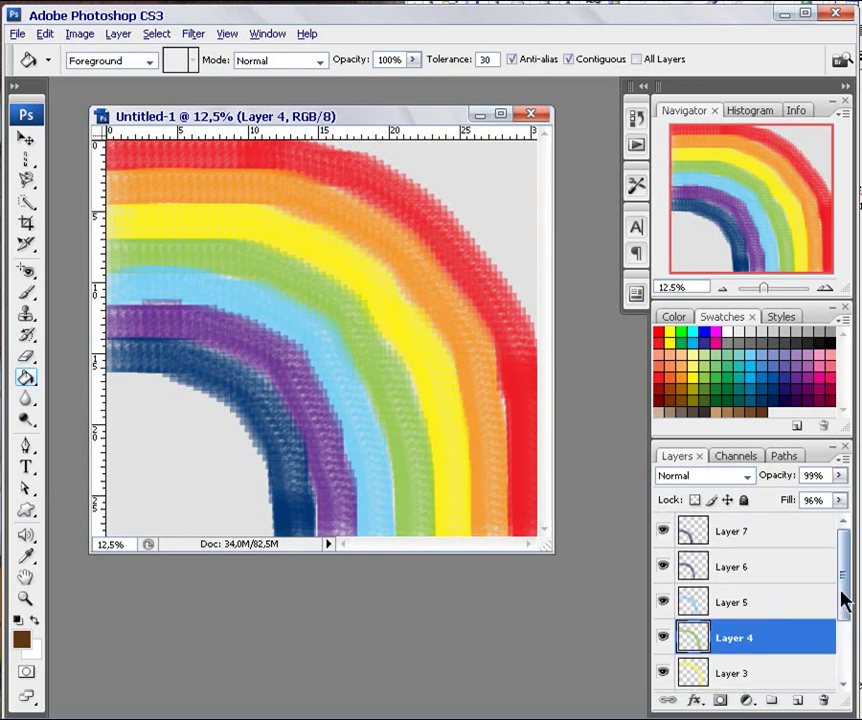
pyautogui.click(663, 531)
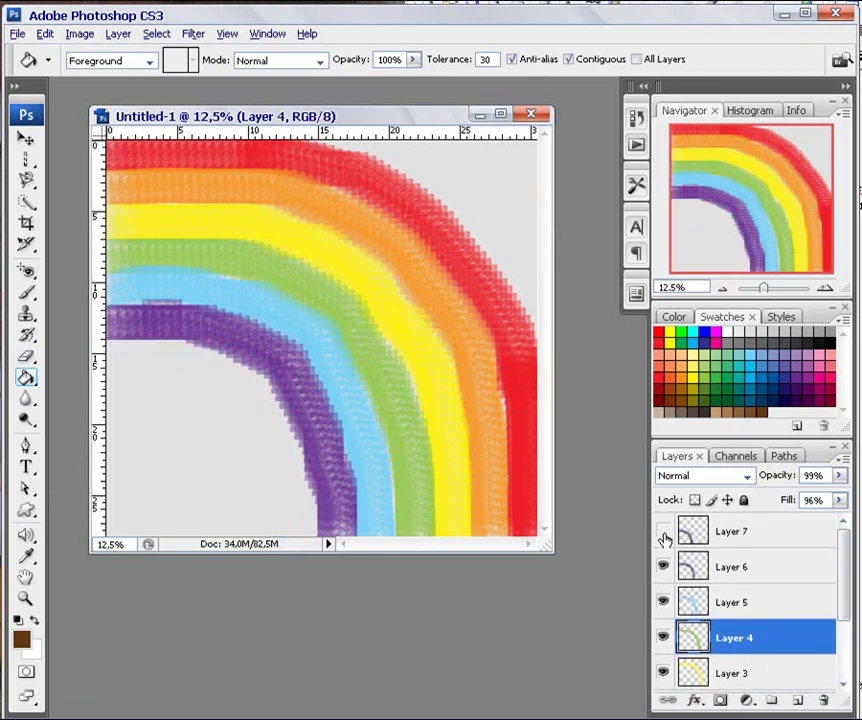
pyautogui.click(663, 567)
pyautogui.click(663, 531)
pyautogui.moveTo(842, 560); pyautogui.dragTo(845, 640)
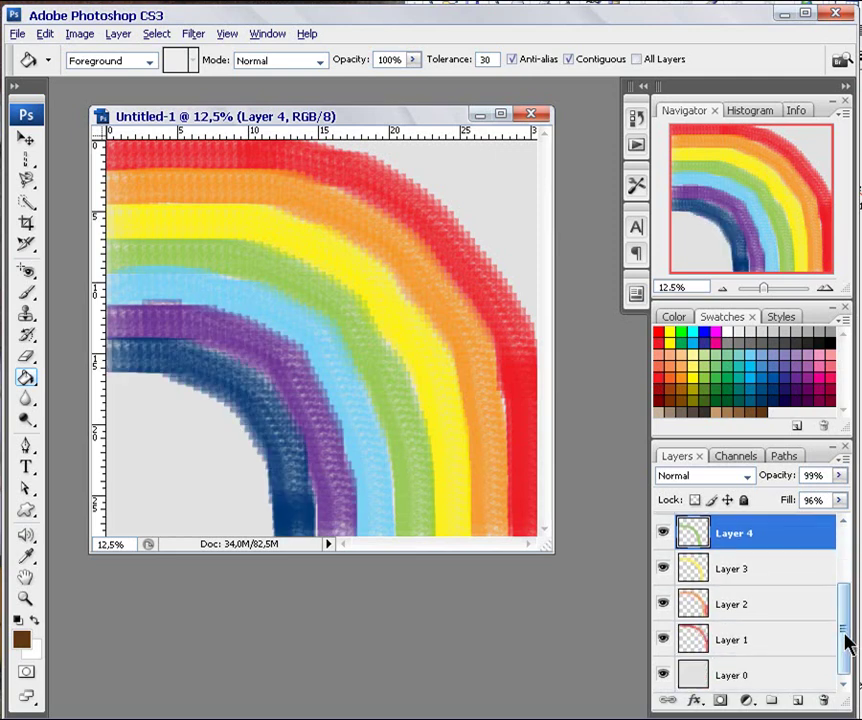
pyautogui.click(756, 675)
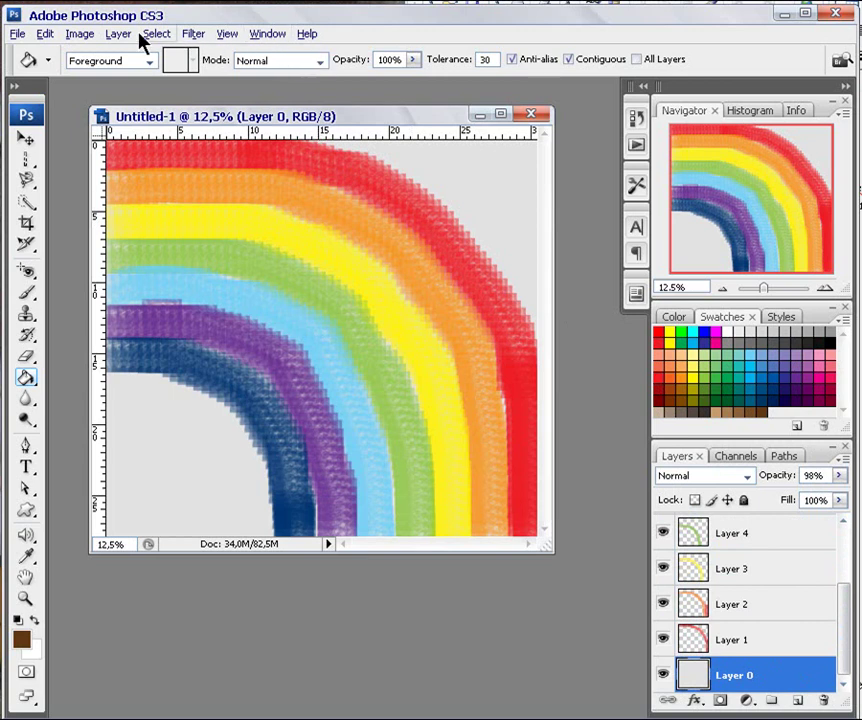
pyautogui.click(276, 34)
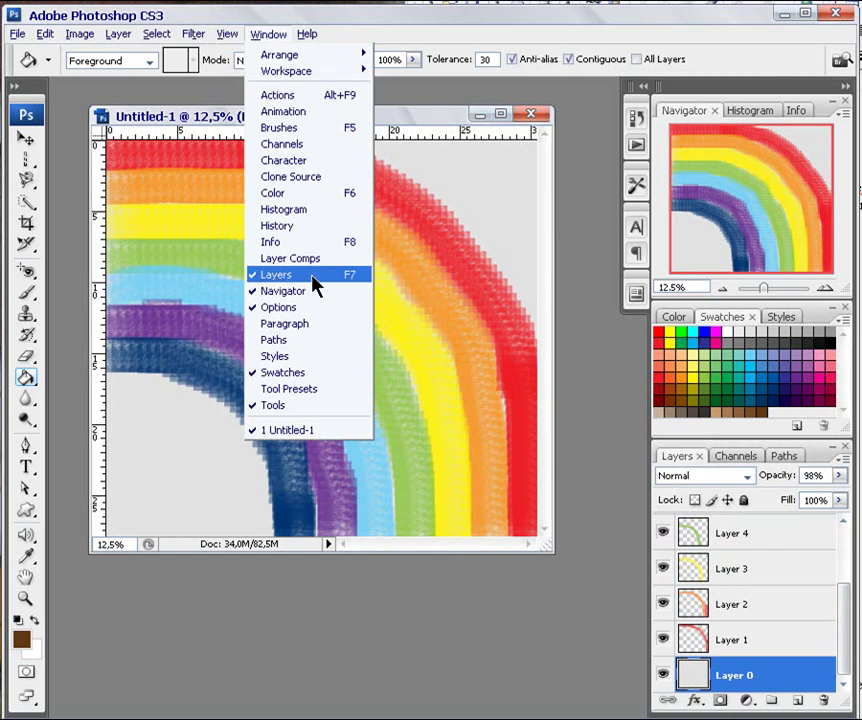
pyautogui.click(313, 277)
pyautogui.click(270, 36)
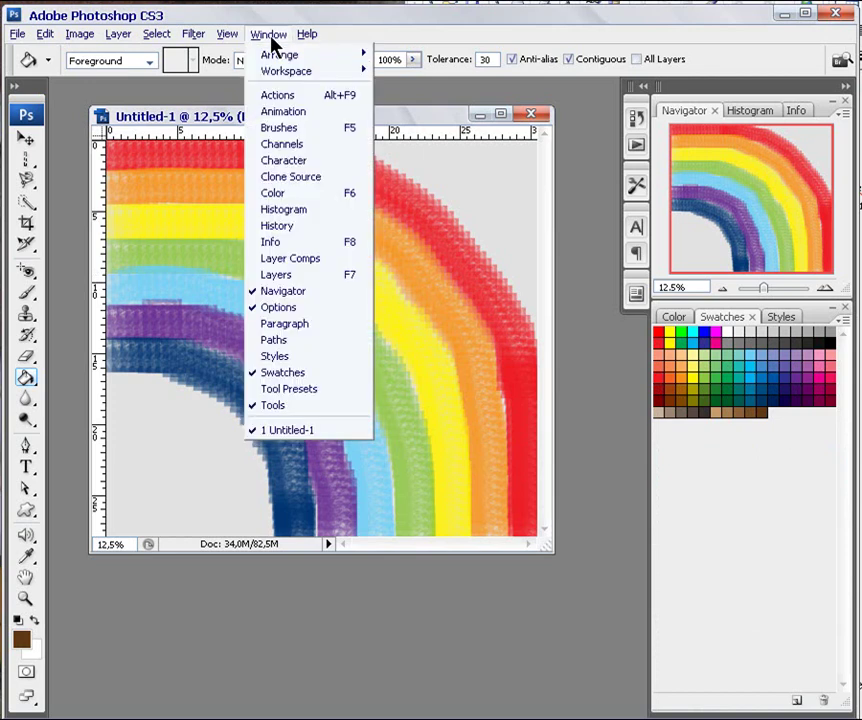
pyautogui.click(298, 276)
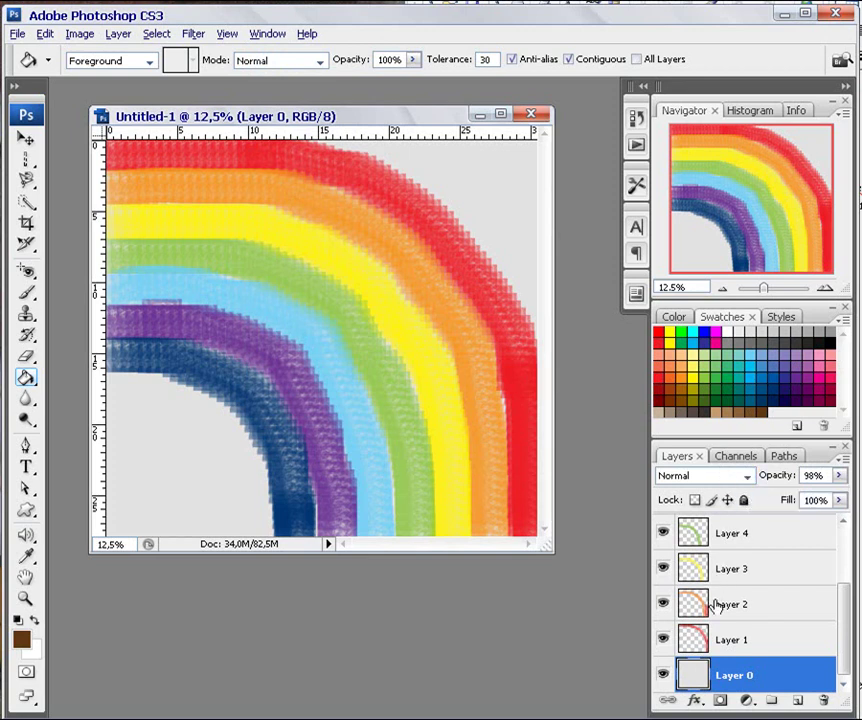
# - Try Multiply and Soft Light blend modes on orange Layer 2, then reset it to Normal
pyautogui.click(717, 604)
pyautogui.click(747, 477)
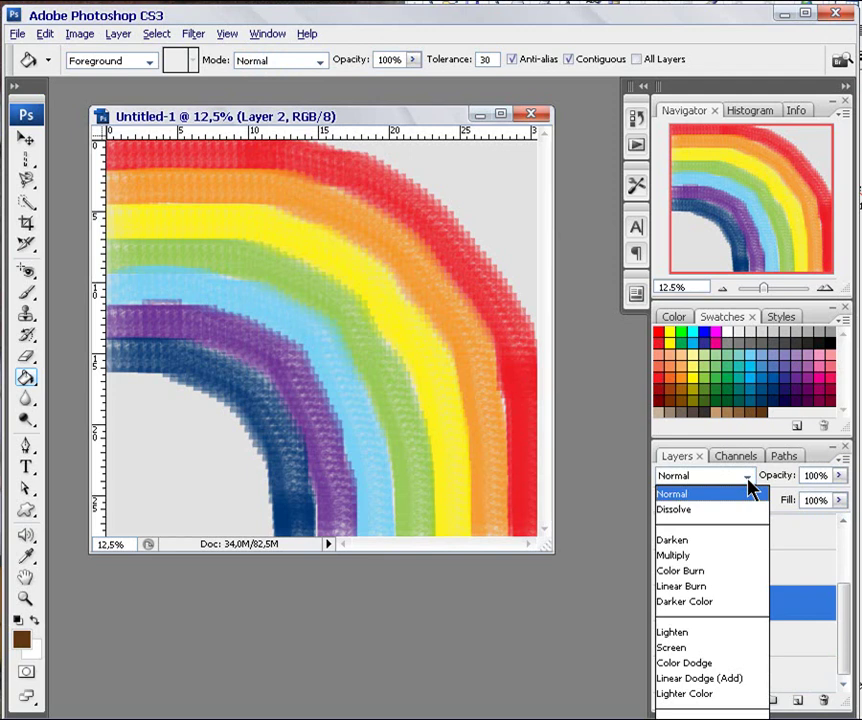
pyautogui.click(700, 555)
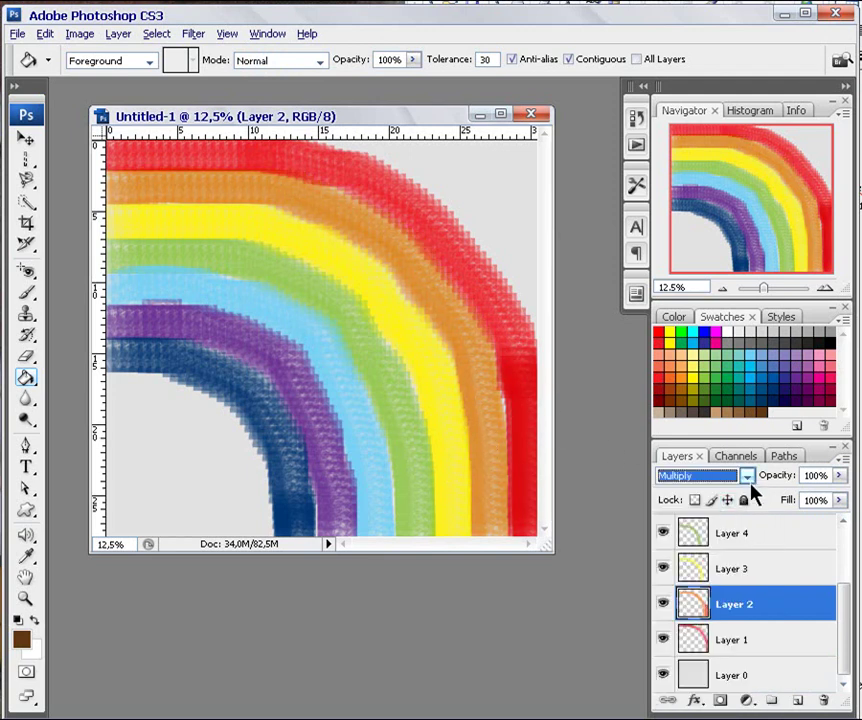
pyautogui.click(748, 478)
pyautogui.press('Down')
pyautogui.press('Down')
pyautogui.press('Down')
pyautogui.press('Return')
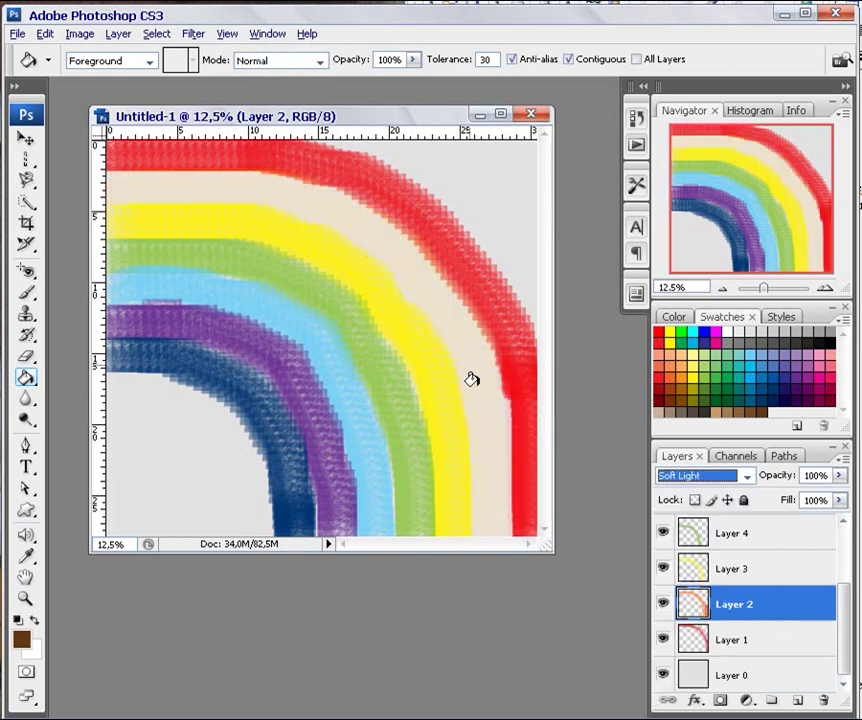
pyautogui.click(747, 477)
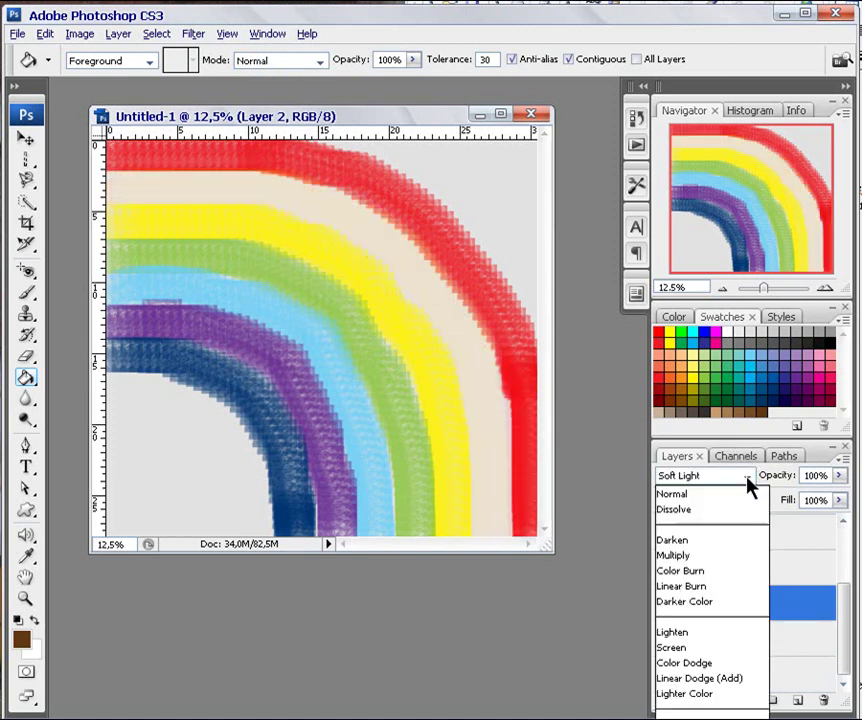
pyautogui.click(720, 494)
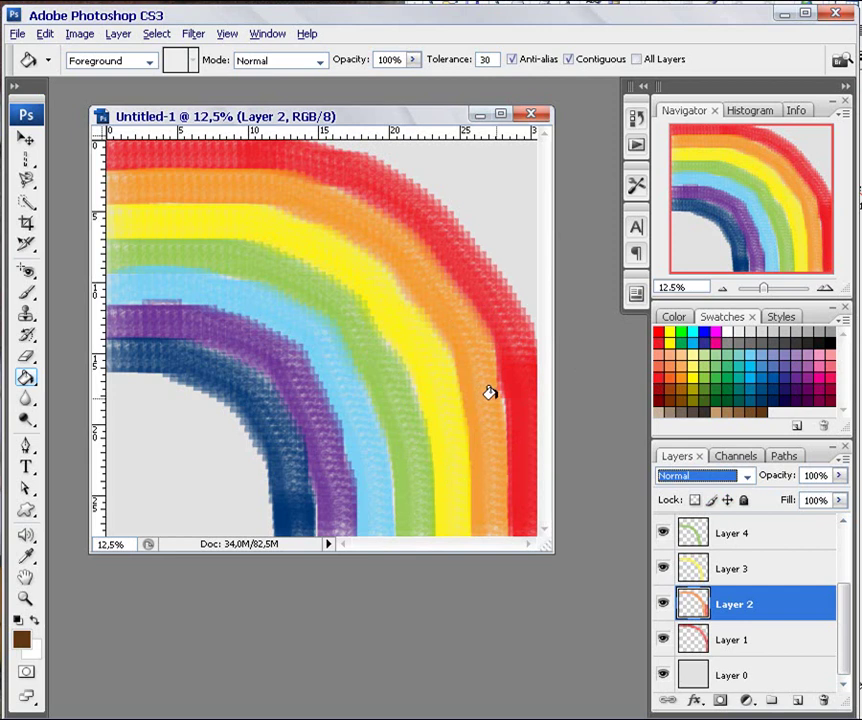
# - Hide and reshow Layers 4 through 1, then bring up Layer 2's Blending Options
pyautogui.click(662, 533)
pyautogui.click(662, 568)
pyautogui.click(662, 604)
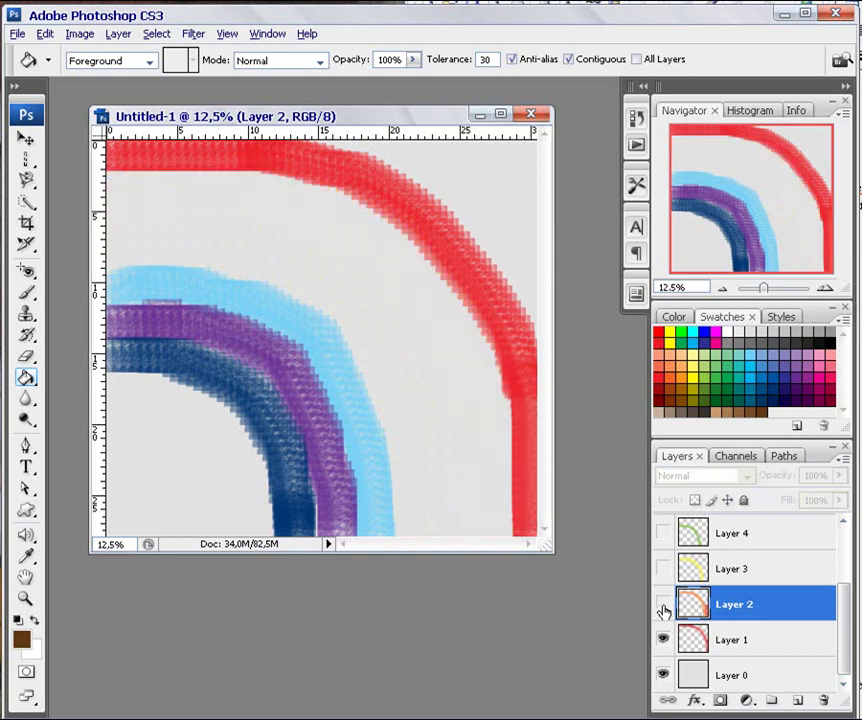
pyautogui.click(662, 639)
pyautogui.click(662, 639)
pyautogui.click(662, 604)
pyautogui.click(662, 568)
pyautogui.click(662, 533)
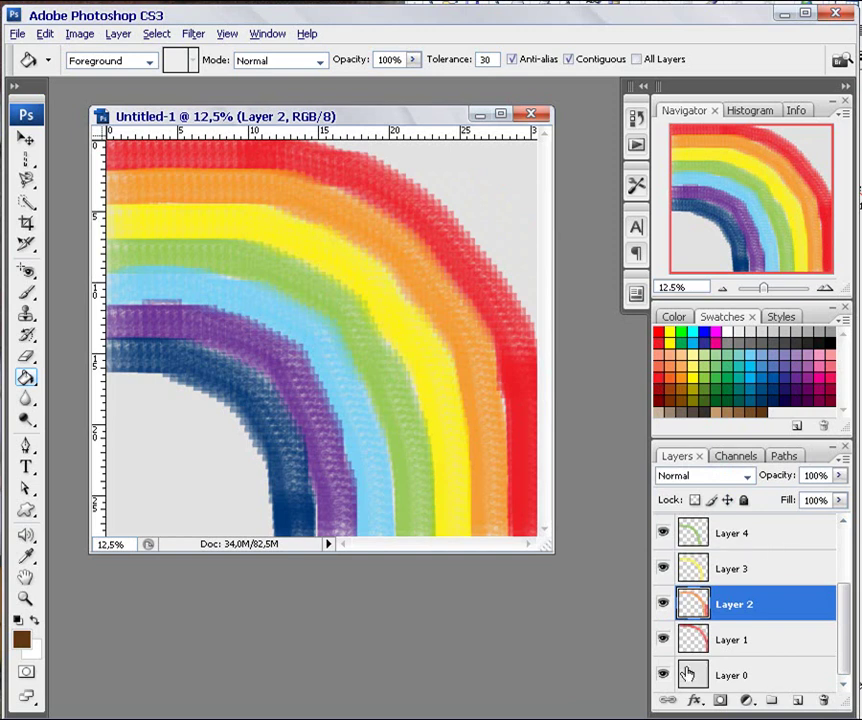
pyautogui.click(695, 703)
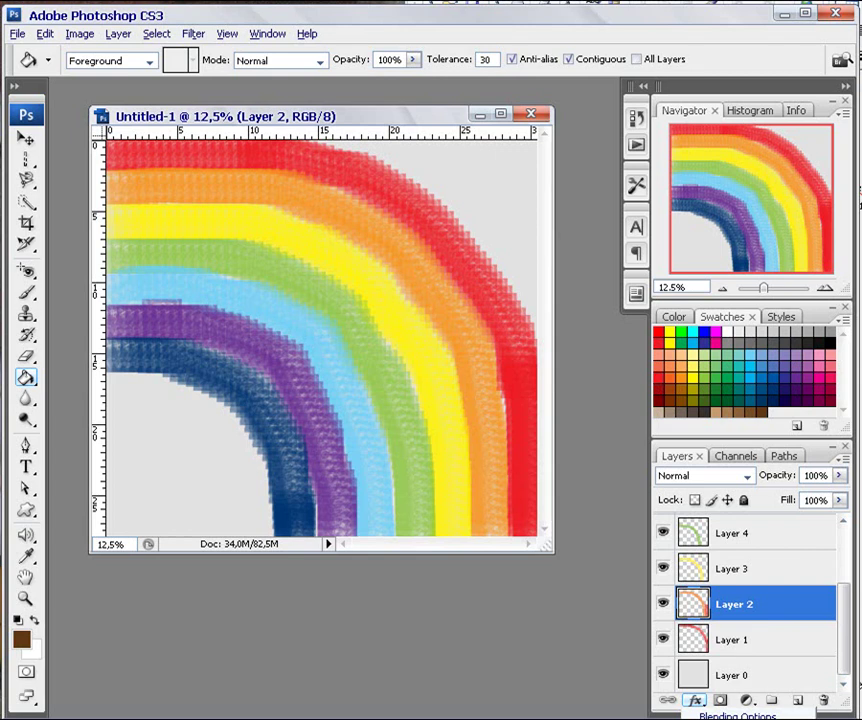
pyautogui.click(738, 716)
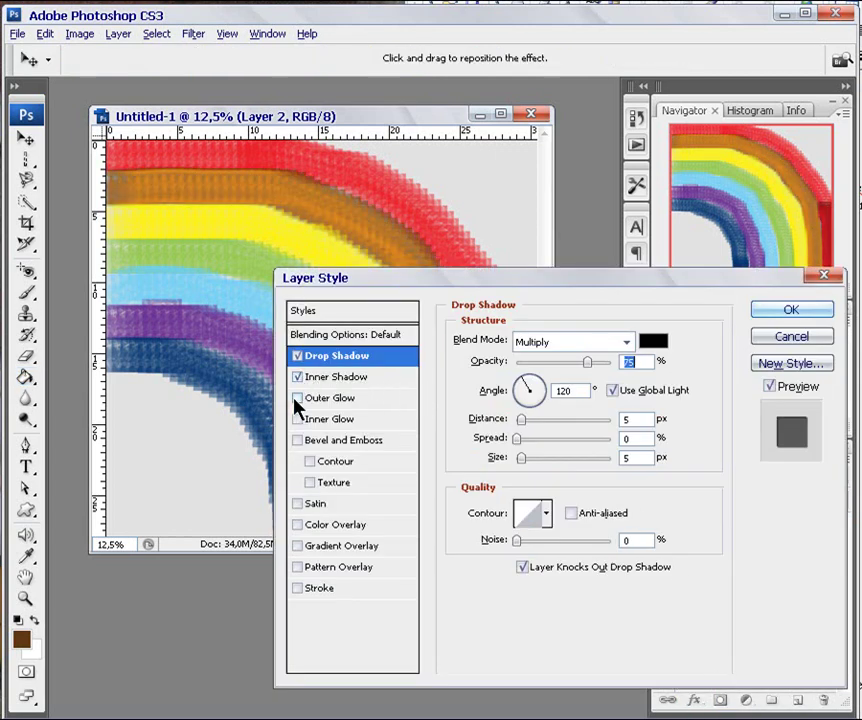
# - Enable Outer Glow in Layer 2's Layer Style dialog and apply the changes
pyautogui.click(296, 398)
pyautogui.click(810, 316)
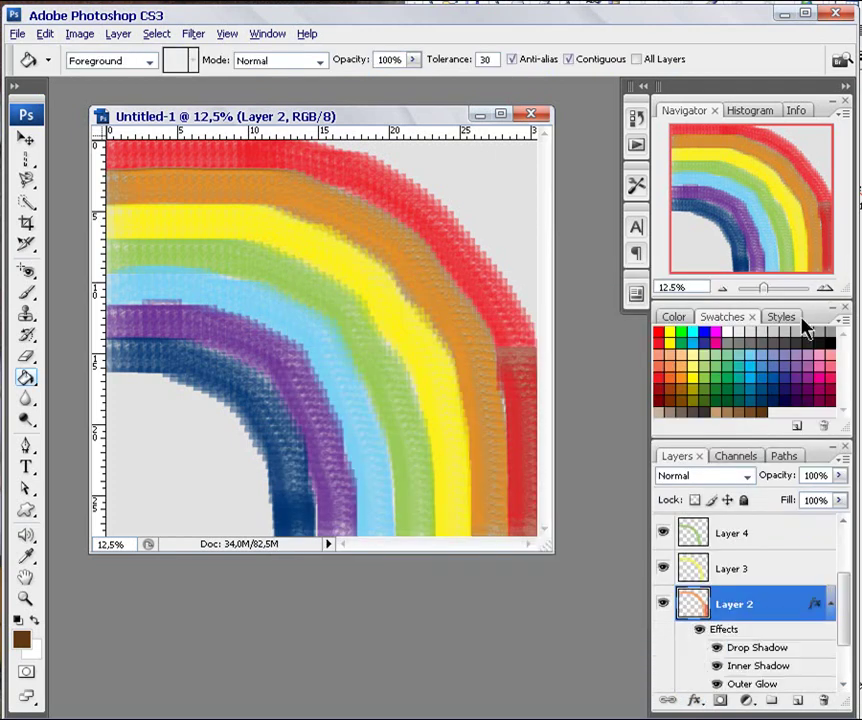
pyautogui.click(722, 705)
# - Mask Layer 2, then add a trial Hue/Saturation adjustment layer and cancel its dialog
pyautogui.click(757, 598)
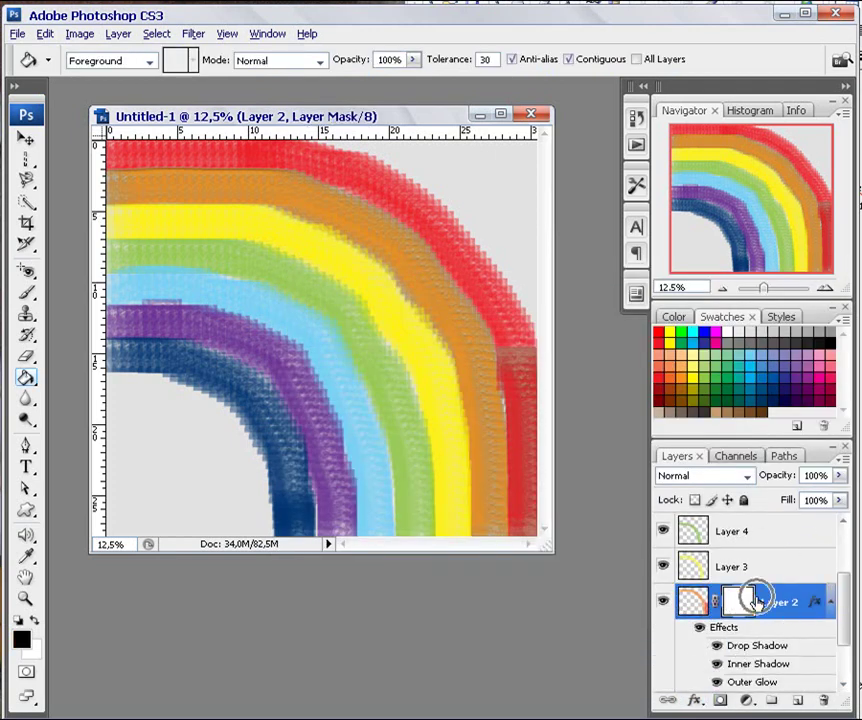
pyautogui.click(747, 703)
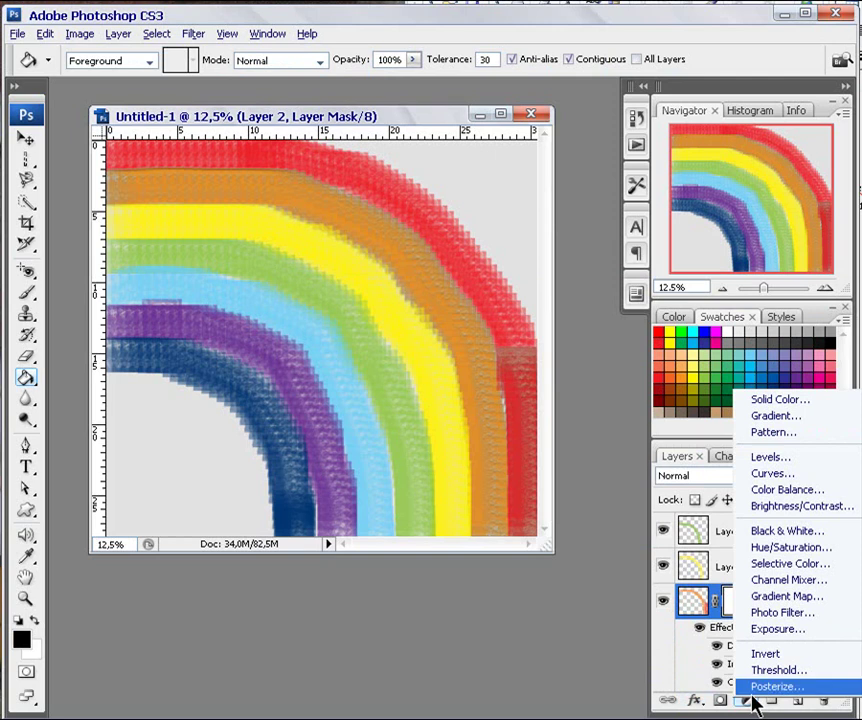
pyautogui.click(785, 547)
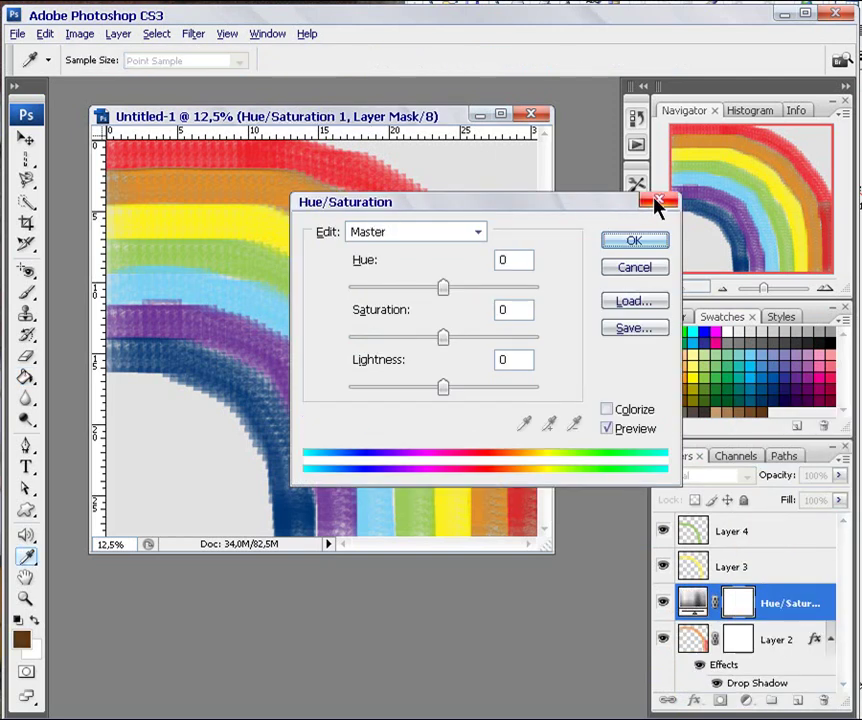
pyautogui.click(659, 200)
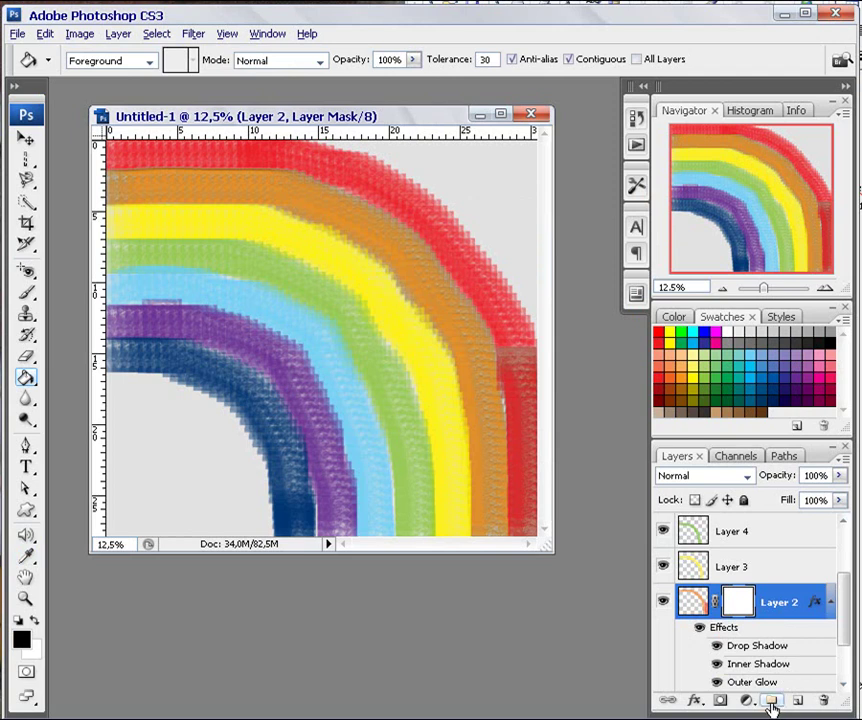
pyautogui.click(771, 704)
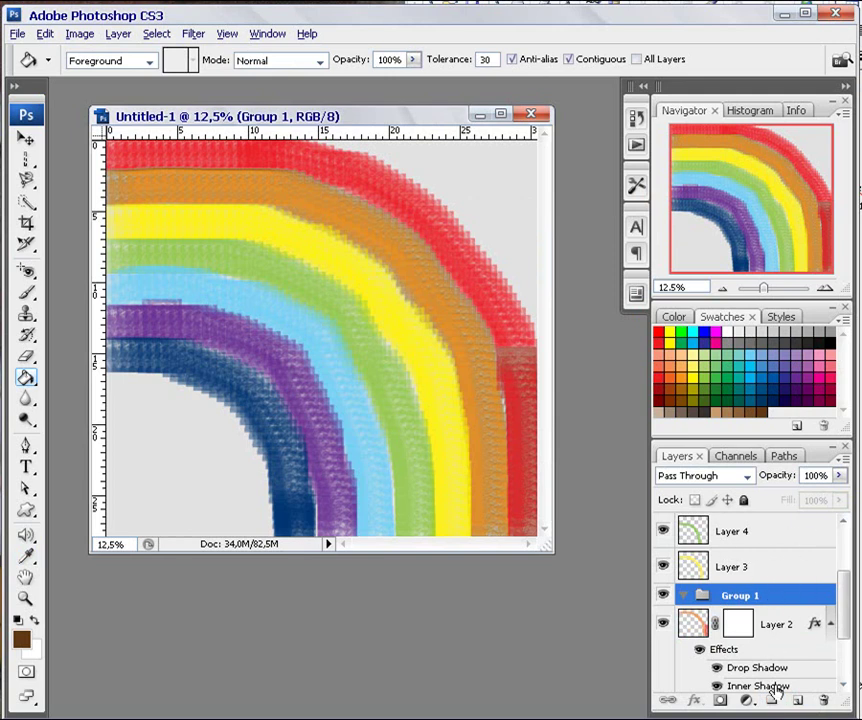
pyautogui.hotkey('ctrl', 'z')
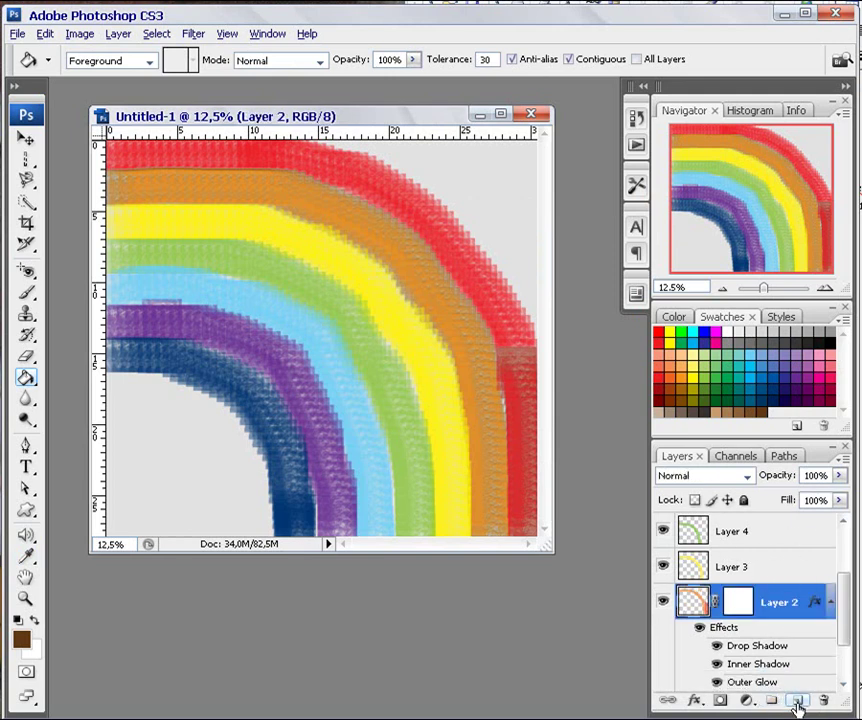
pyautogui.click(797, 702)
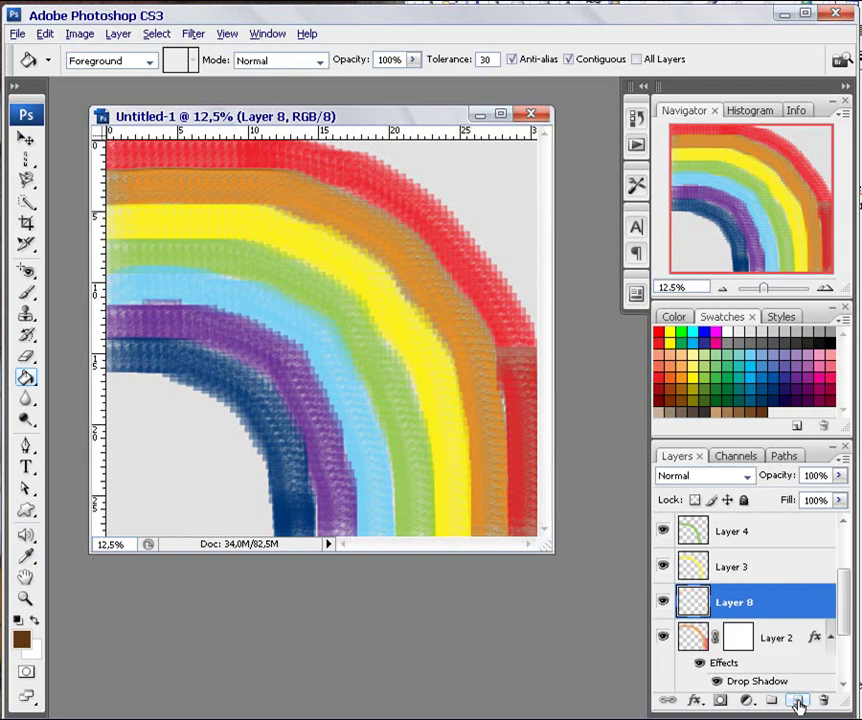
pyautogui.click(754, 606)
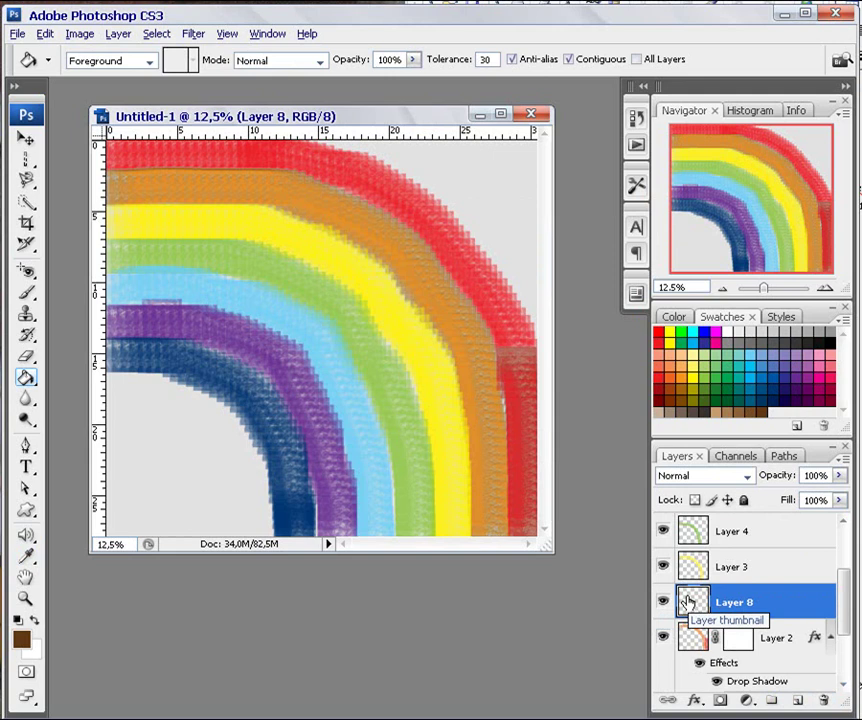
pyautogui.moveTo(782, 605); pyautogui.dragTo(825, 705)
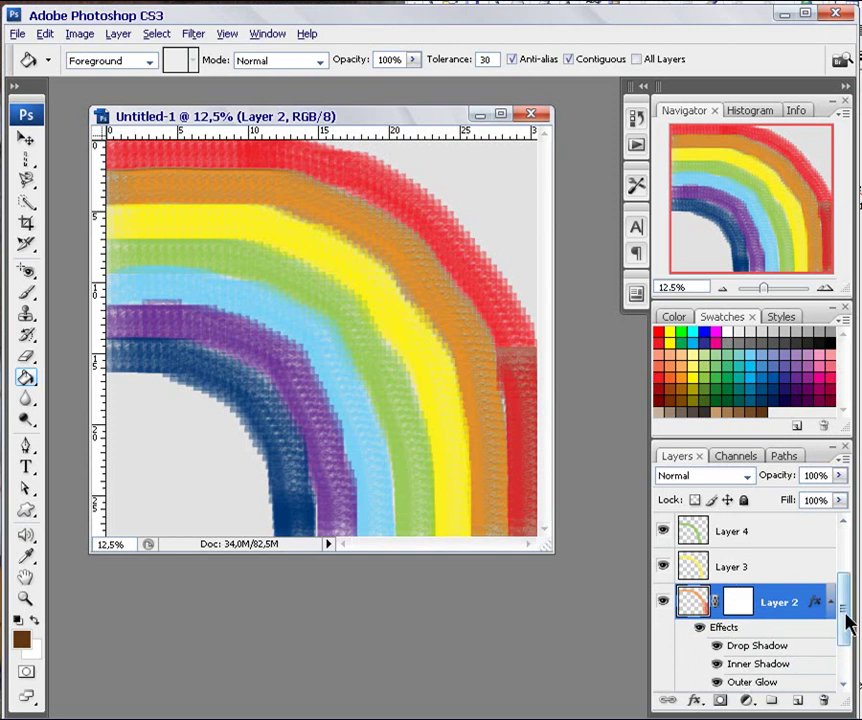
pyautogui.click(750, 566)
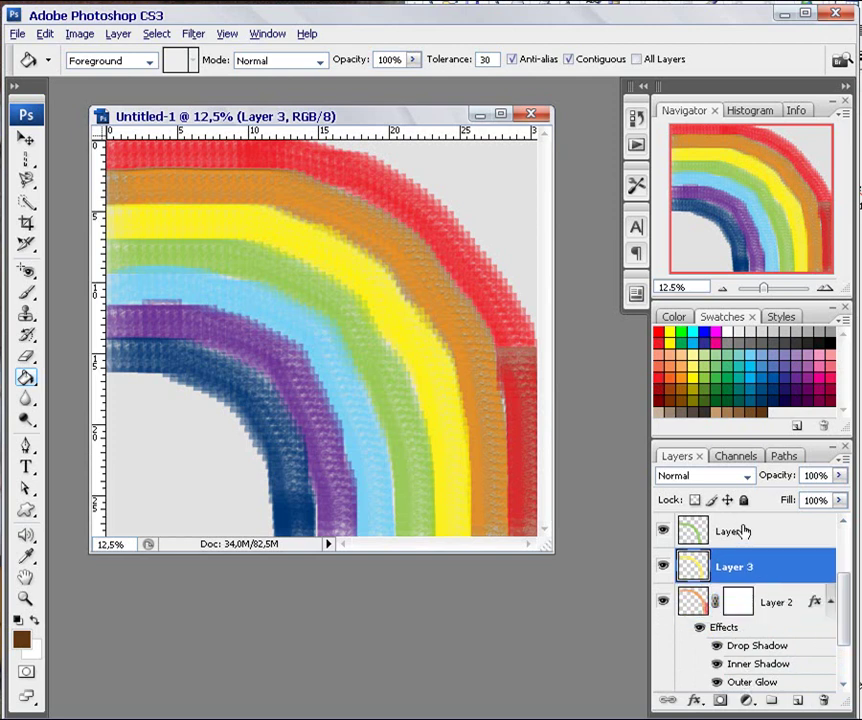
pyautogui.click(745, 531)
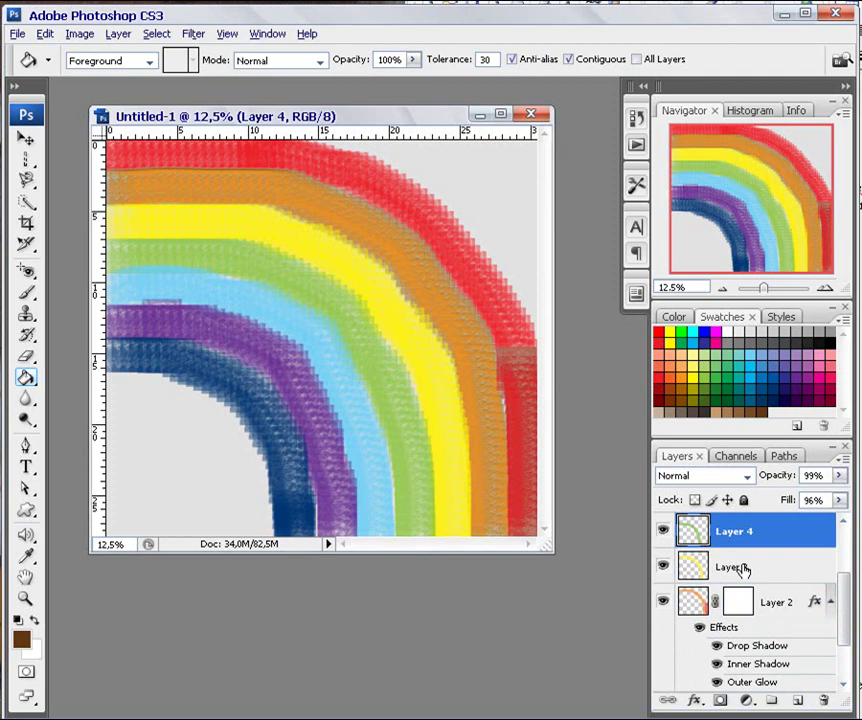
pyautogui.click(745, 568)
pyautogui.click(740, 605)
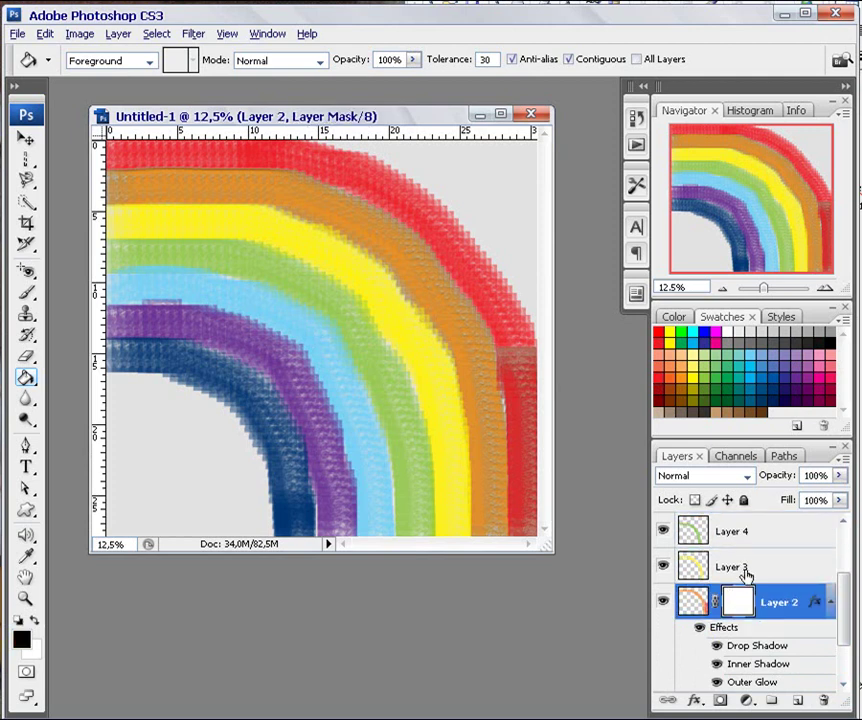
pyautogui.keyDown('shift'); pyautogui.click(742, 568); pyautogui.keyUp('shift')
pyautogui.keyDown('shift'); pyautogui.click(735, 531); pyautogui.keyUp('shift')
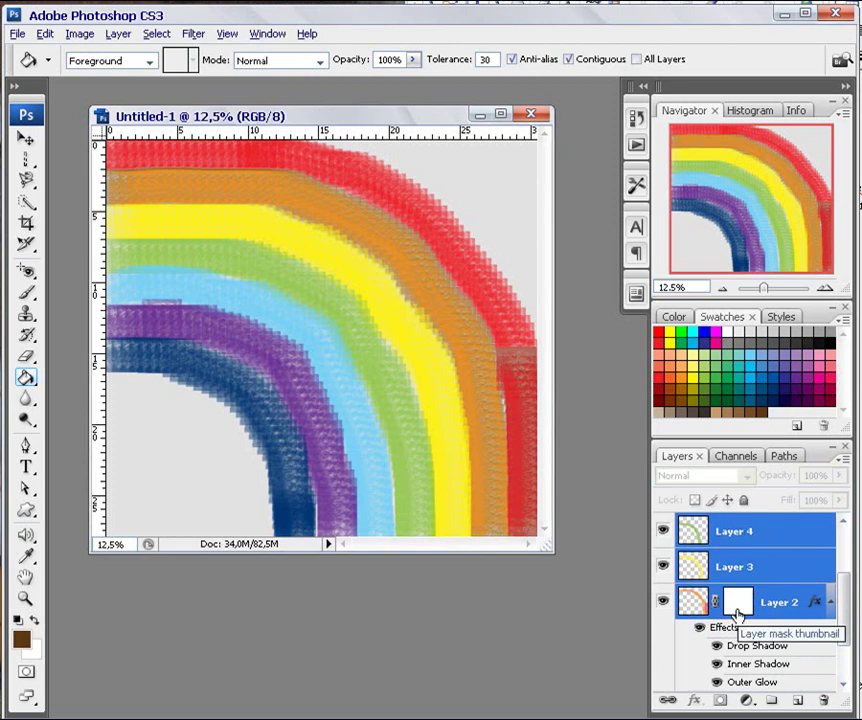
pyautogui.click(745, 606)
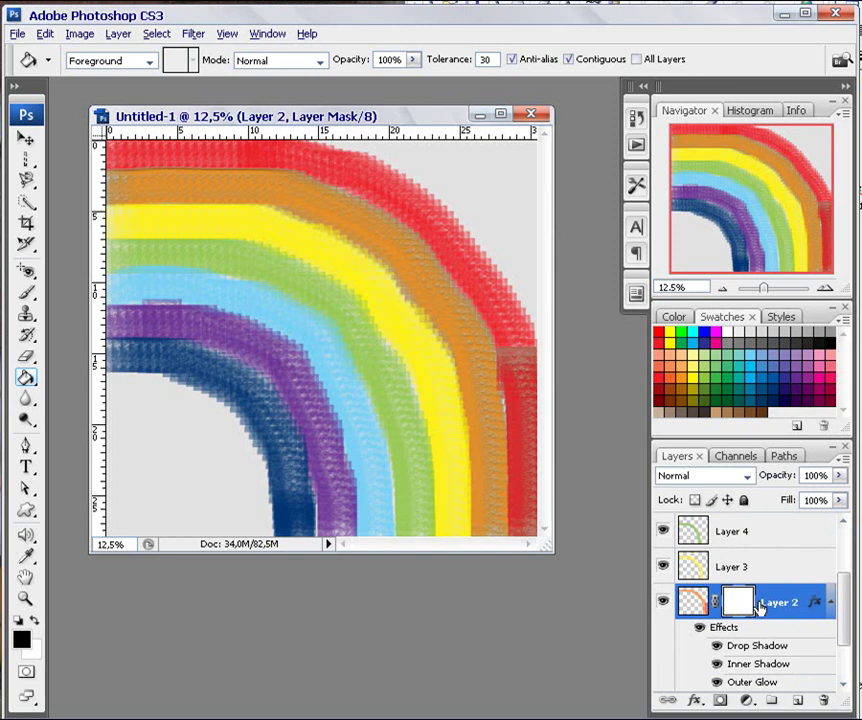
pyautogui.click(839, 500)
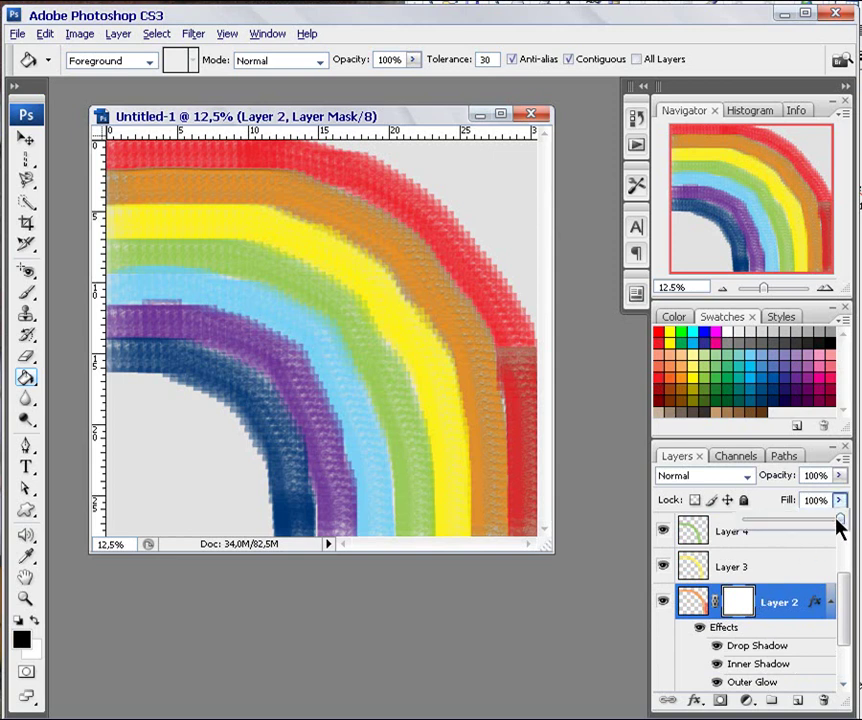
pyautogui.moveTo(840, 522); pyautogui.dragTo(797, 524)
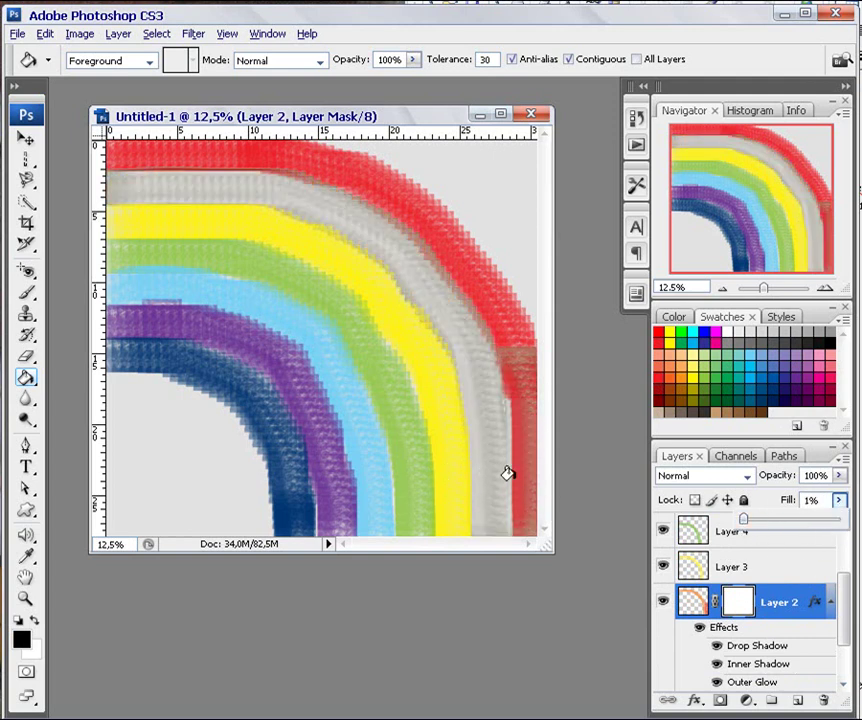
pyautogui.moveTo(745, 521); pyautogui.dragTo(842, 521)
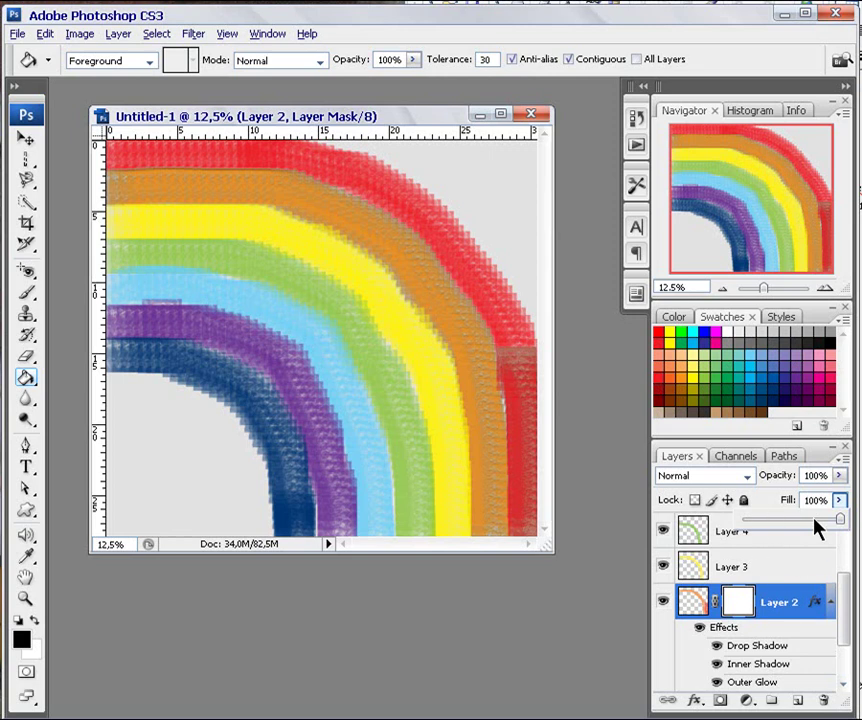
pyautogui.moveTo(841, 521)
pyautogui.mouseDown()
pyautogui.moveTo(779, 519)
pyautogui.moveTo(852, 518)
pyautogui.mouseUp()
pyautogui.click(840, 476)
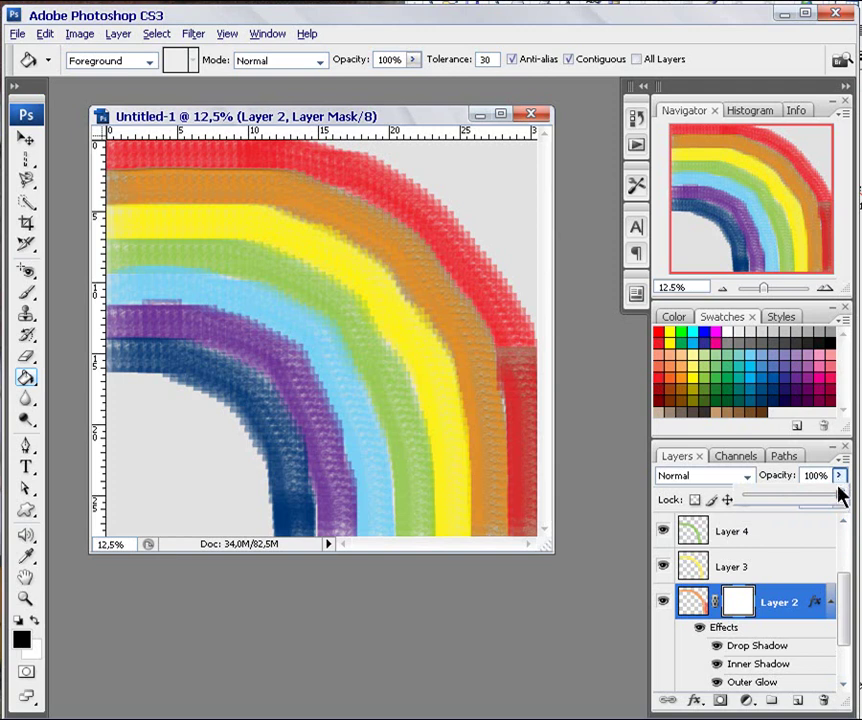
pyautogui.moveTo(841, 505); pyautogui.dragTo(738, 500)
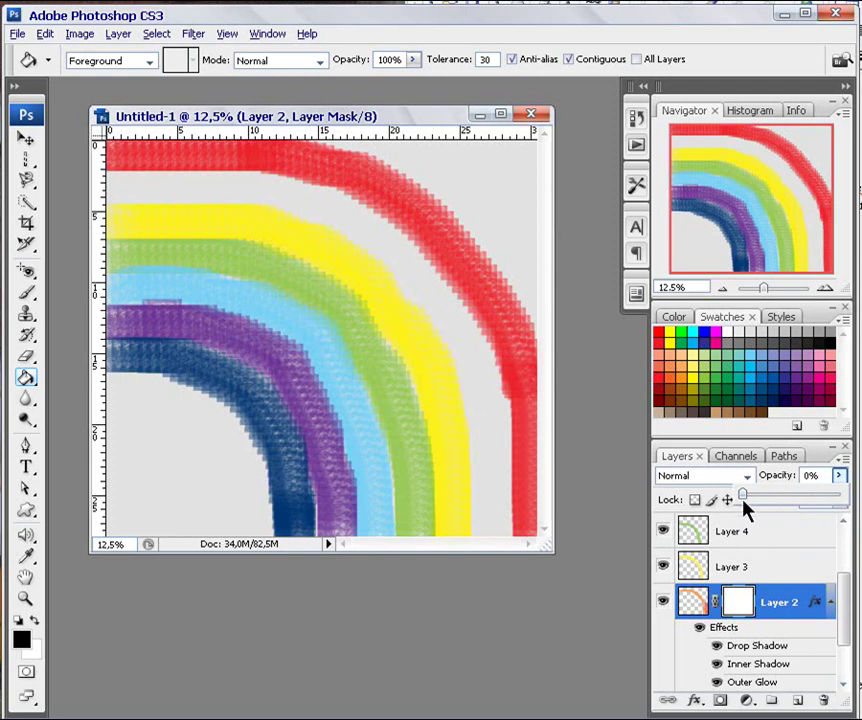
pyautogui.moveTo(750, 500); pyautogui.dragTo(840, 502)
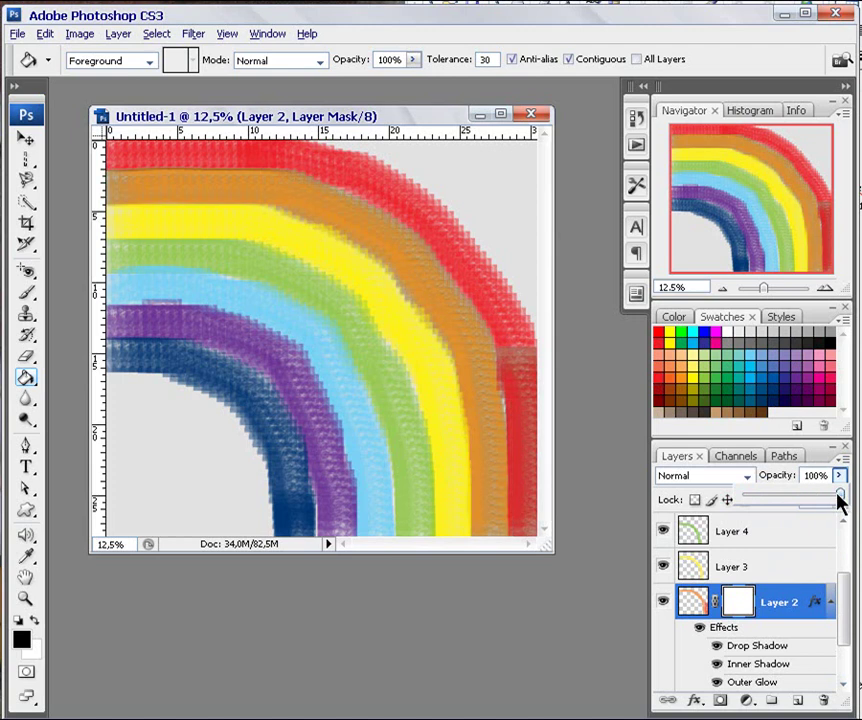
pyautogui.moveTo(840, 502); pyautogui.dragTo(831, 510)
pyautogui.click(780, 533)
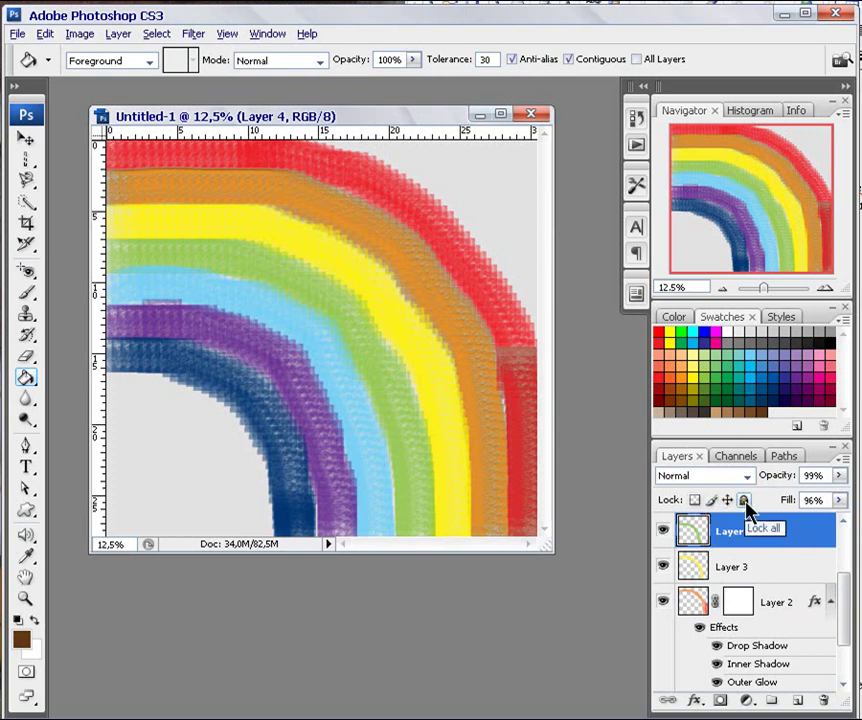
pyautogui.click(744, 501)
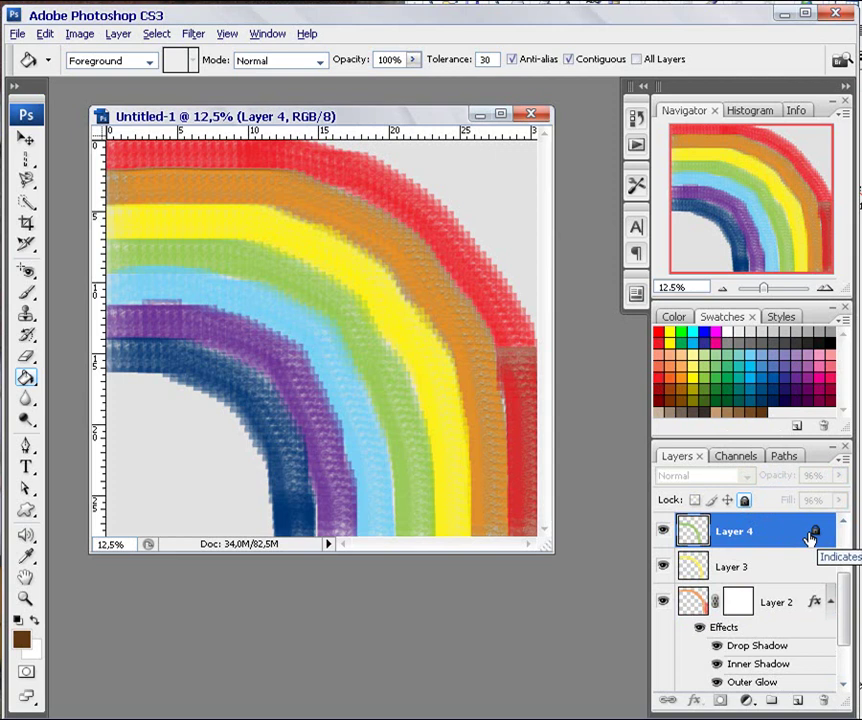
pyautogui.click(24, 357)
pyautogui.click(404, 411)
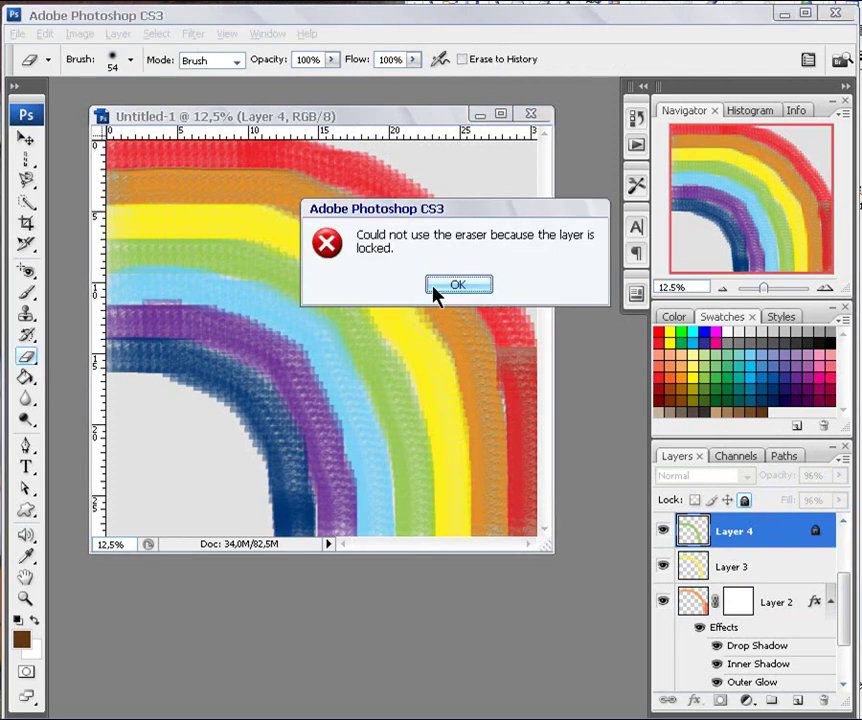
pyautogui.click(436, 288)
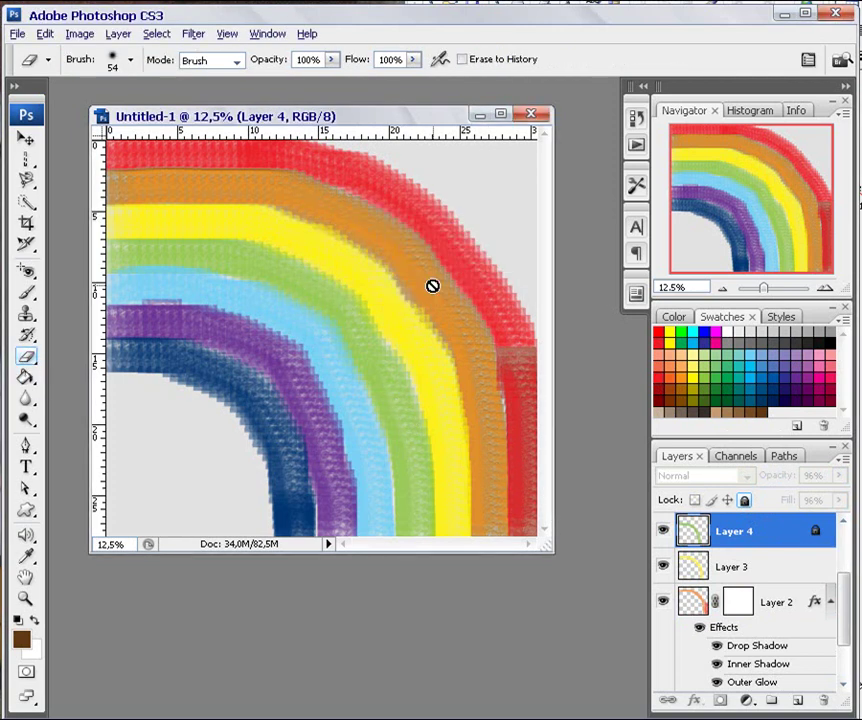
pyautogui.click(711, 505)
pyautogui.click(744, 500)
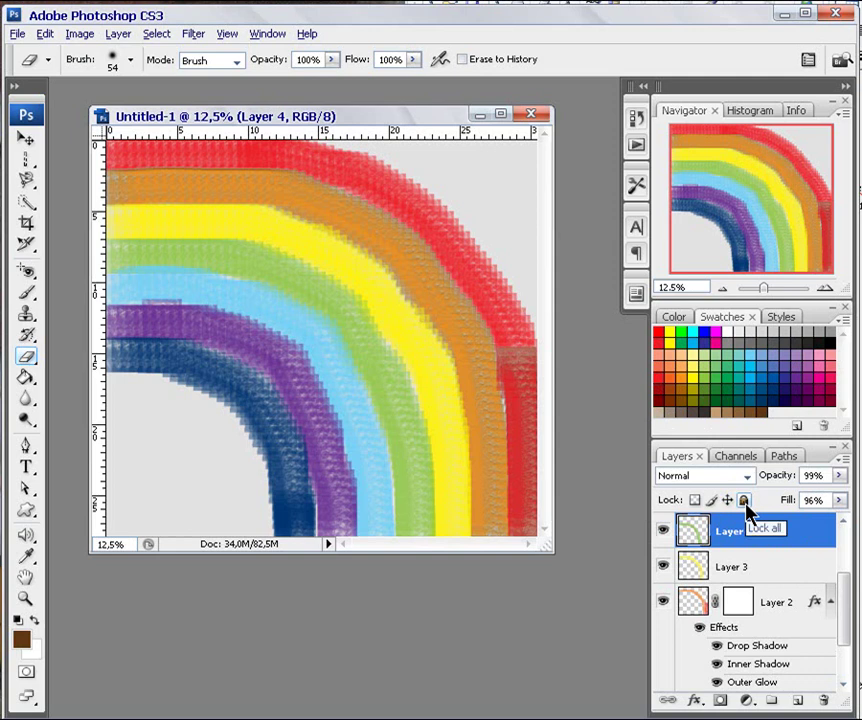